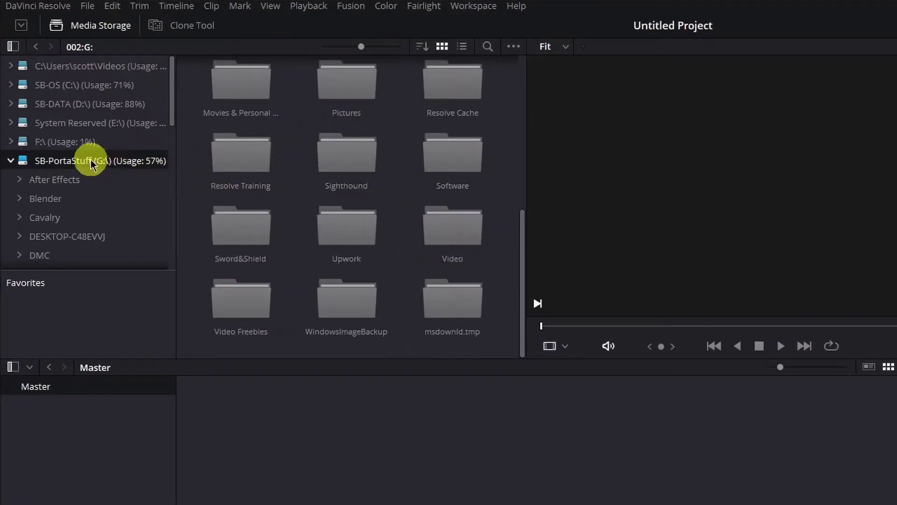
# - Add clips DJI_0001.MOV through DJI_0014.MOV from the Video/2020/08022020_DJI-Mavic2Pro folder on the G drive to the media pool
pyautogui.doubleClick(458, 230)
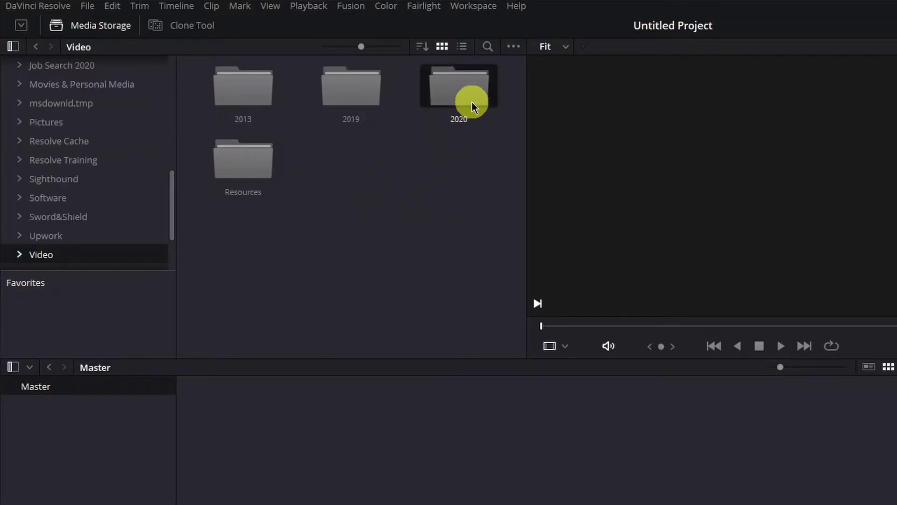
pyautogui.doubleClick(472, 104)
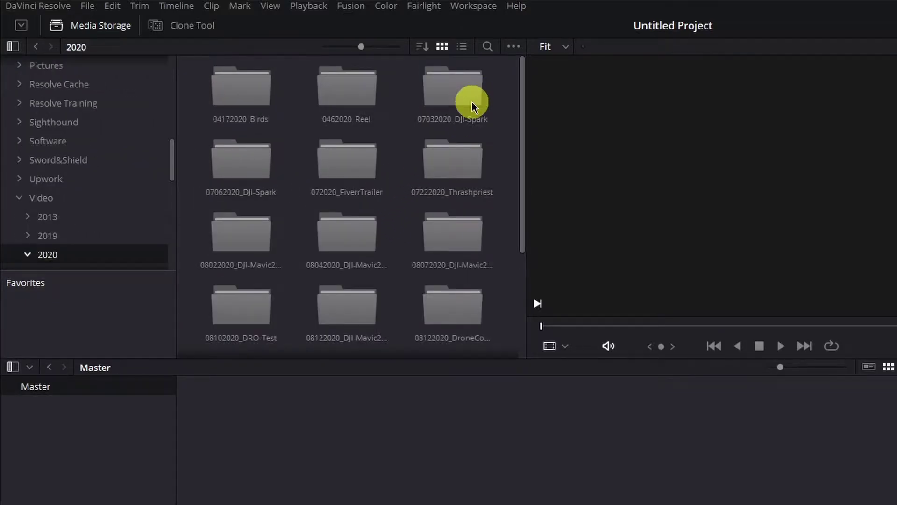
pyautogui.doubleClick(244, 241)
pyautogui.click(249, 88)
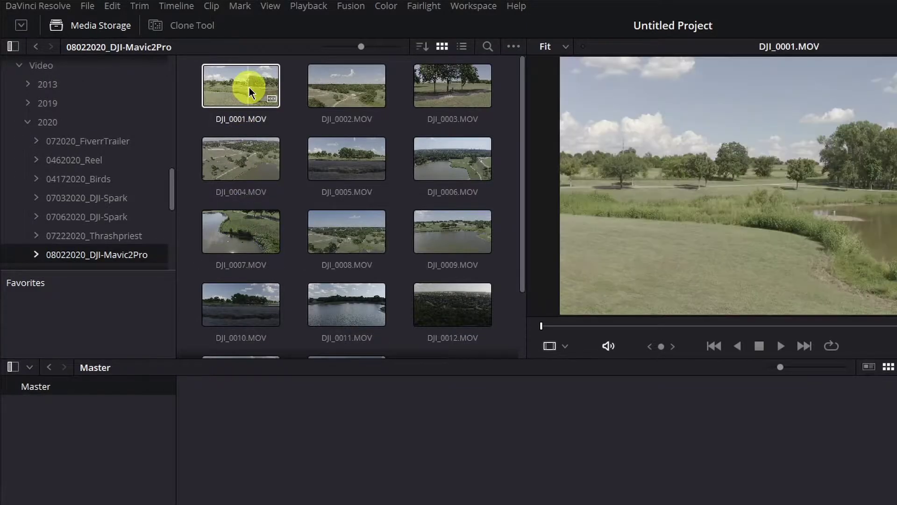
pyautogui.scroll(-2, 294, 183)
pyautogui.keyDown('shift'); pyautogui.click(355, 300); pyautogui.keyUp('shift')
pyautogui.moveTo(352, 318); pyautogui.dragTo(483, 504)
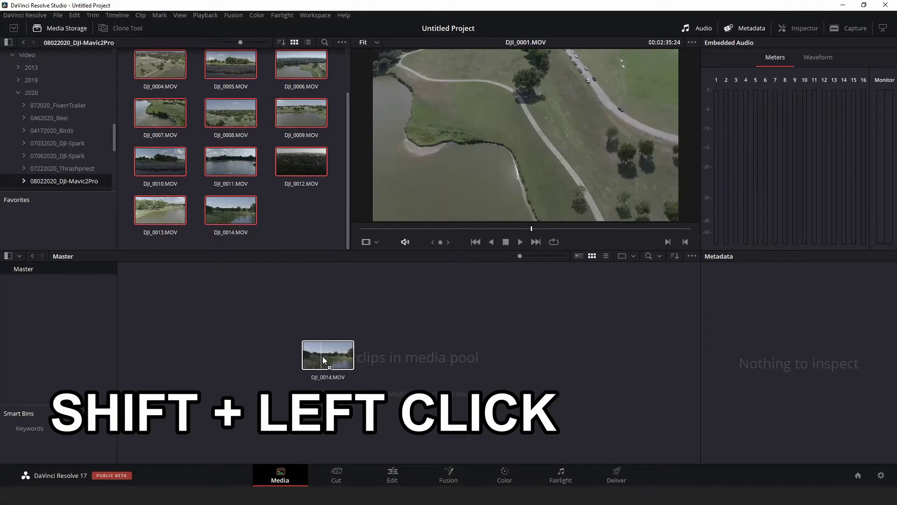
pyautogui.moveTo(322, 356); pyautogui.dragTo(314, 355)
pyautogui.click(222, 319)
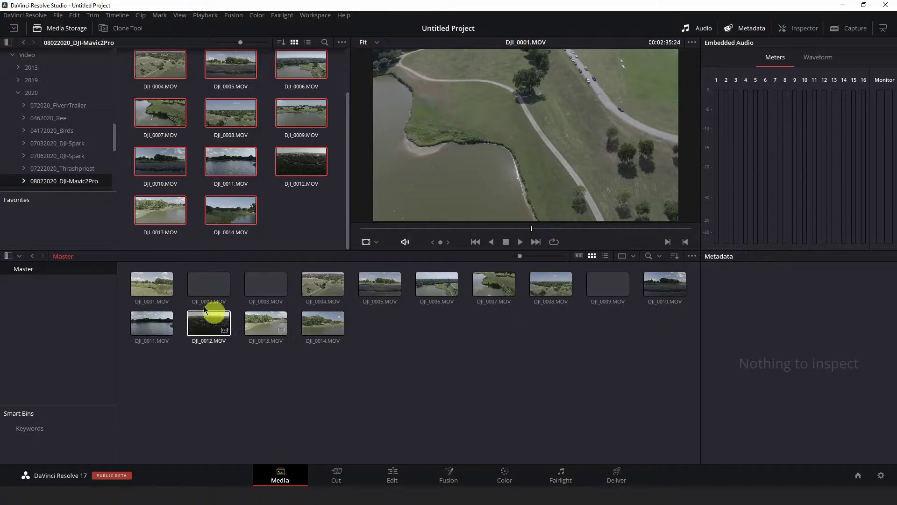
# - Add clips DJI_0015.MP4 through DJI_0027.MP4 from the 08042020_DJI-Mavic2Pro folder to the media pool
pyautogui.scroll(-1, 80, 176)
pyautogui.click(80, 175)
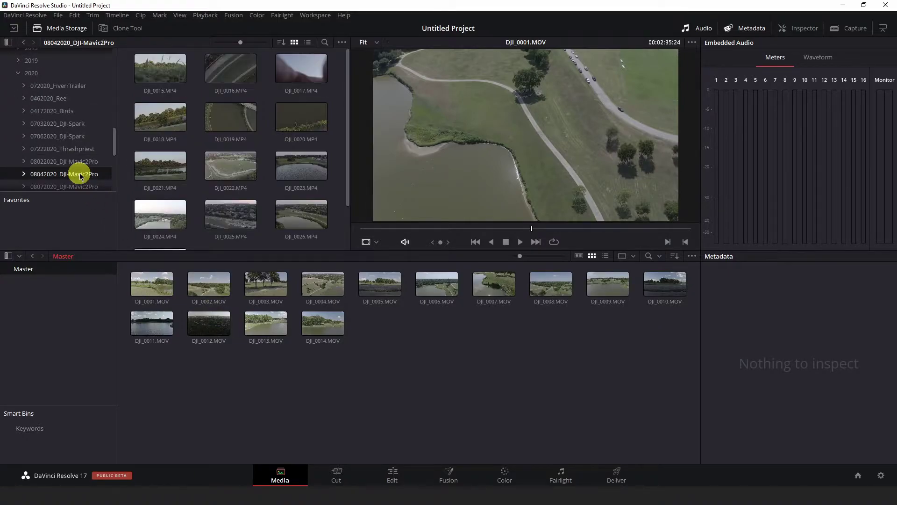
pyautogui.click(176, 70)
pyautogui.scroll(-1, 202, 143)
pyautogui.keyDown('shift'); pyautogui.click(170, 206); pyautogui.keyUp('shift')
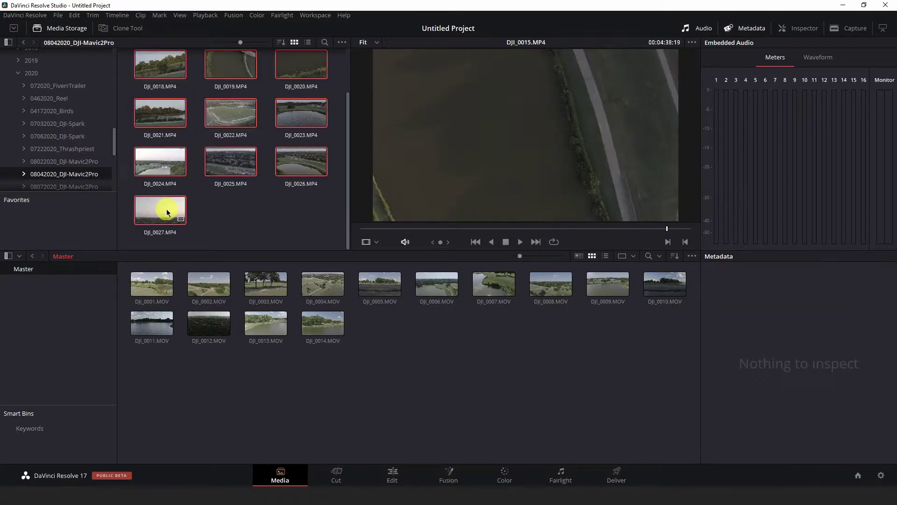
pyautogui.moveTo(156, 208); pyautogui.dragTo(200, 346)
# - Add clips DJI_0028.MP4 through DJI_0040.MP4 from the 08072020_DJI-Mavic2Pro folder to the media pool
pyautogui.click(70, 185)
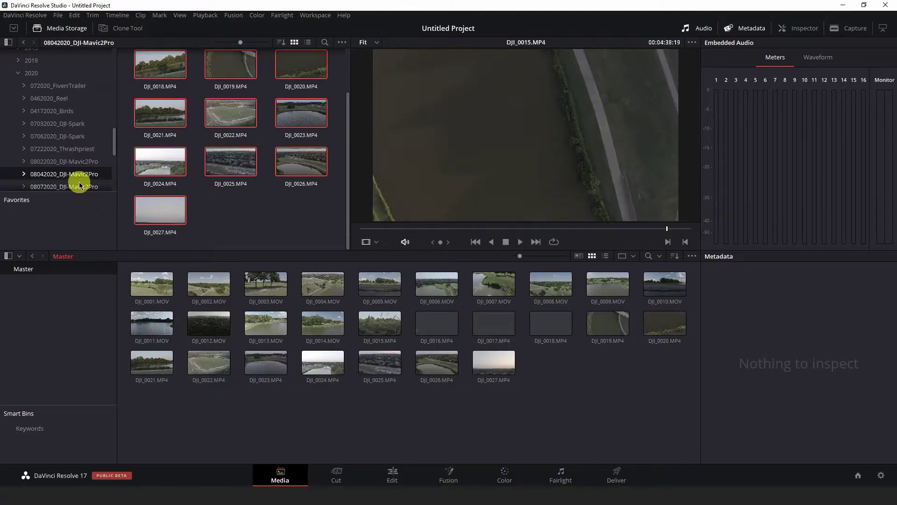
pyautogui.click(155, 75)
pyautogui.scroll(-2, 210, 125)
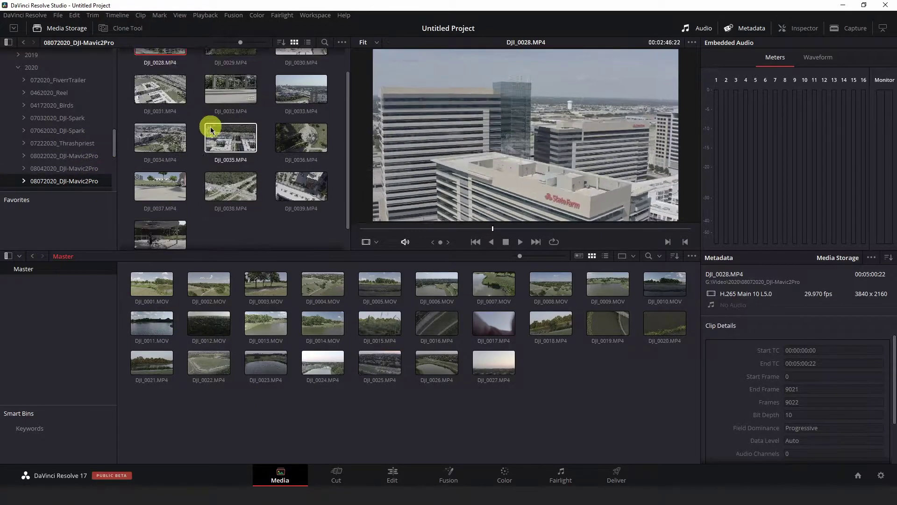
pyautogui.keyDown('shift'); pyautogui.click(174, 227); pyautogui.keyUp('shift')
pyautogui.moveTo(175, 220); pyautogui.dragTo(350, 408)
pyautogui.click(369, 400)
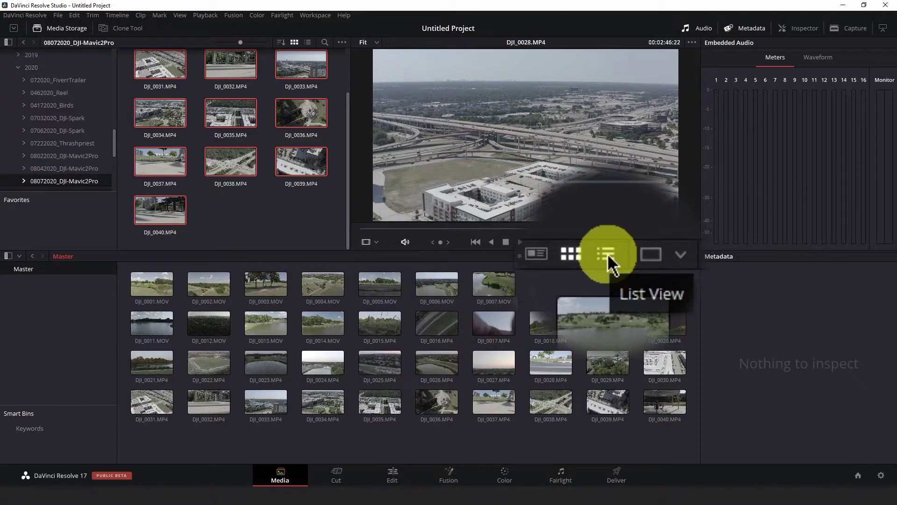
# - Show the media pool as a list and create a bin from the clips modified on August 2, DJI_0001.MOV through DJI_0014.MOV
pyautogui.click(606, 256)
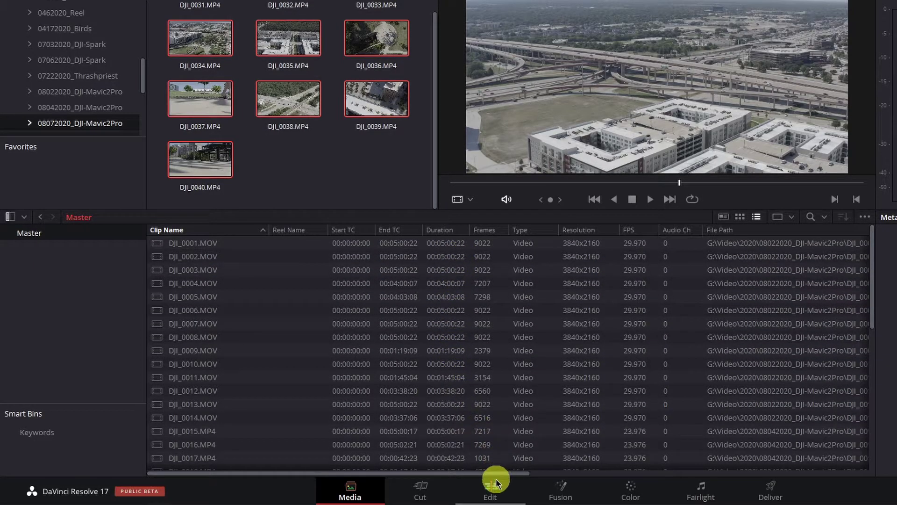
pyautogui.moveTo(486, 473); pyautogui.dragTo(783, 450)
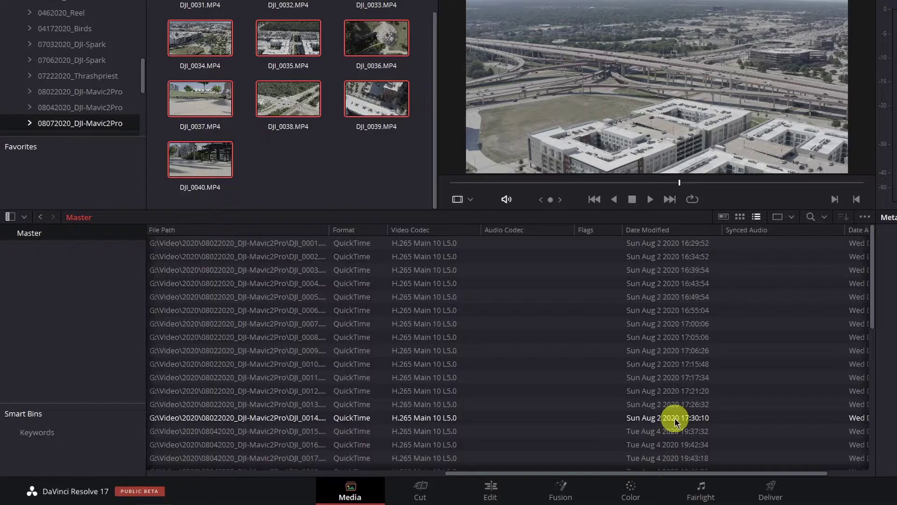
pyautogui.click(644, 422)
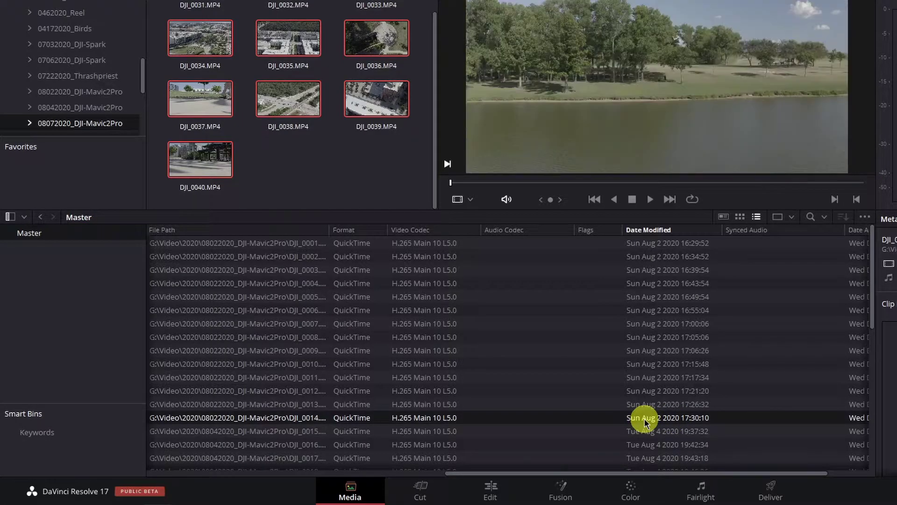
pyautogui.keyDown('shift'); pyautogui.click(423, 244); pyautogui.keyUp('shift')
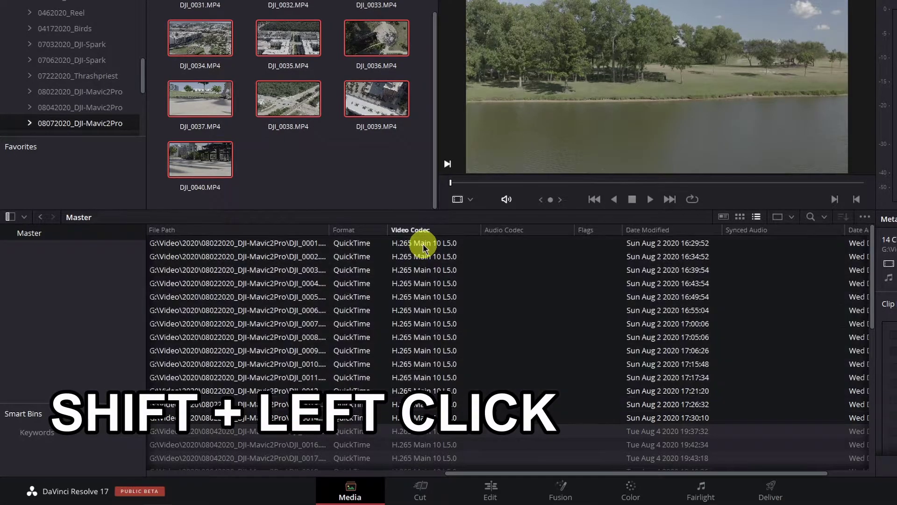
pyautogui.rightClick(414, 349)
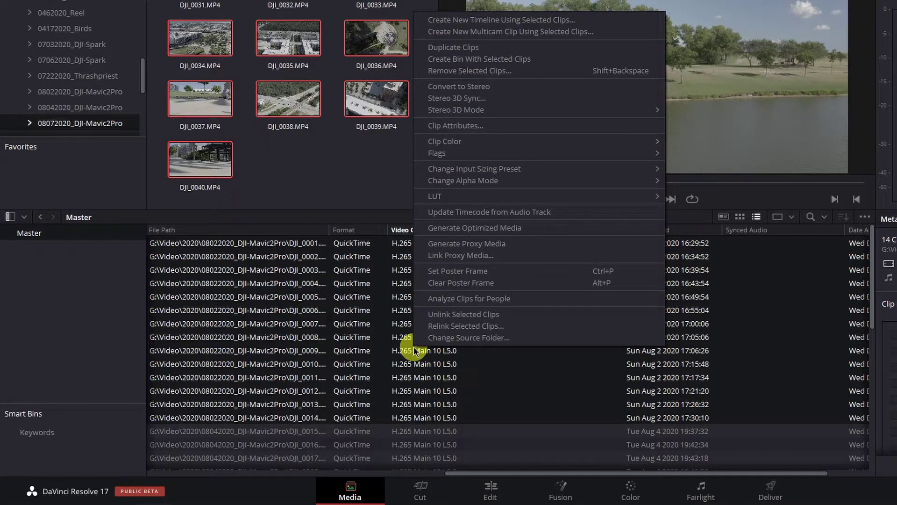
pyautogui.click(499, 60)
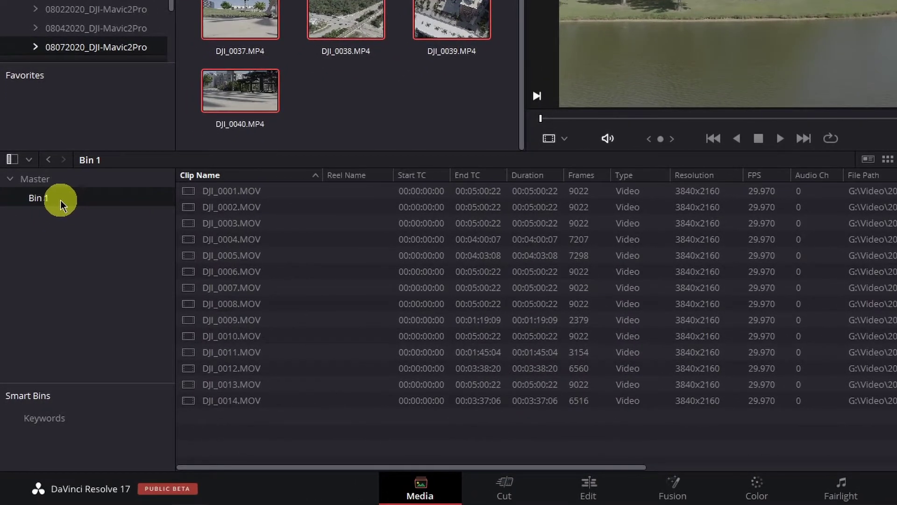
# - Rename the new bin as August 2
pyautogui.doubleClick(40, 198)
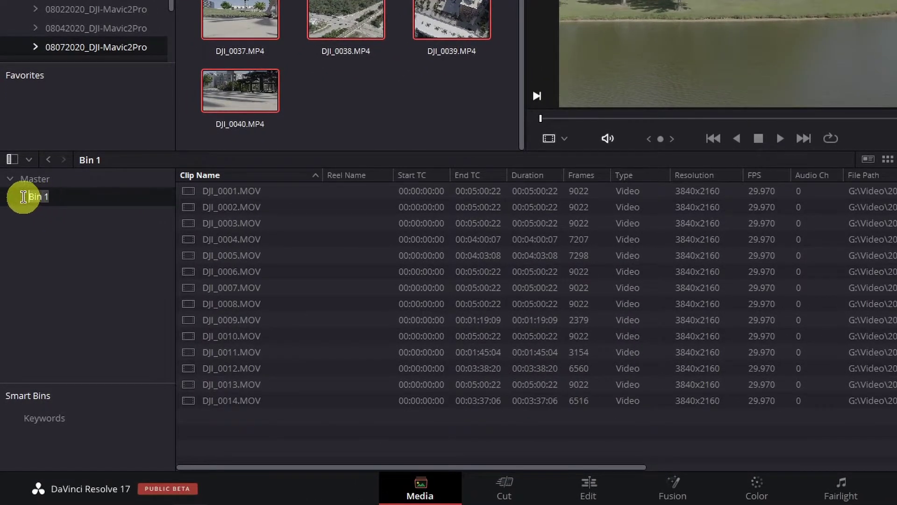
pyautogui.write('August 2')
pyautogui.press('Return')
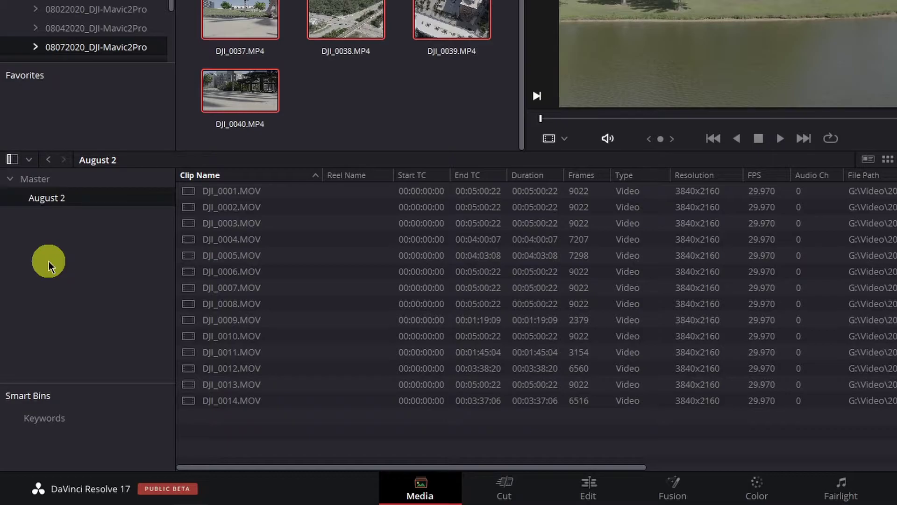
# - Create two more bins under Master, named August 4 and August 7
pyautogui.hotkey('ctrl', 'shift', 'n')
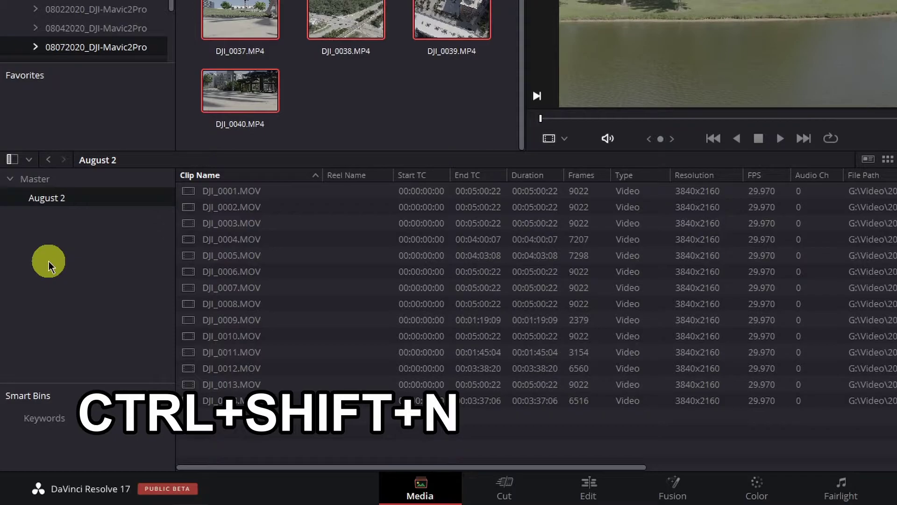
pyautogui.write('A')
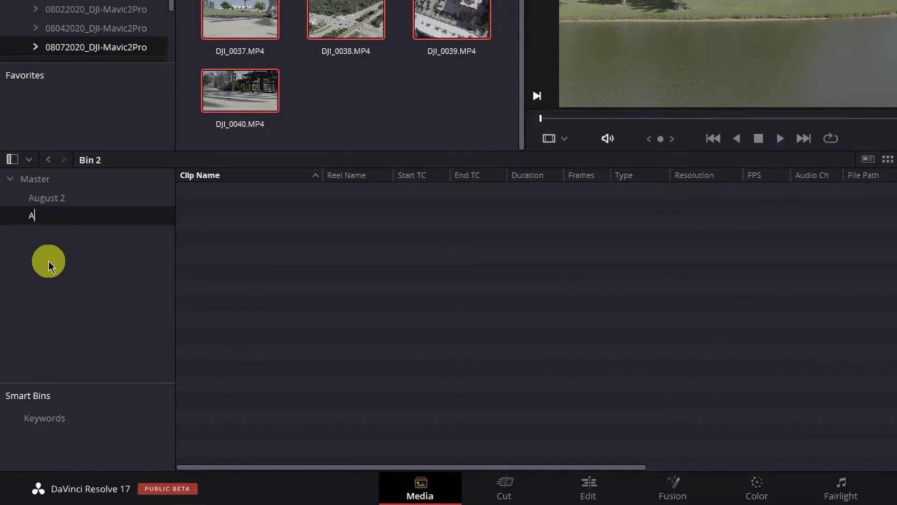
pyautogui.write('ugust 4')
pyautogui.press('Return')
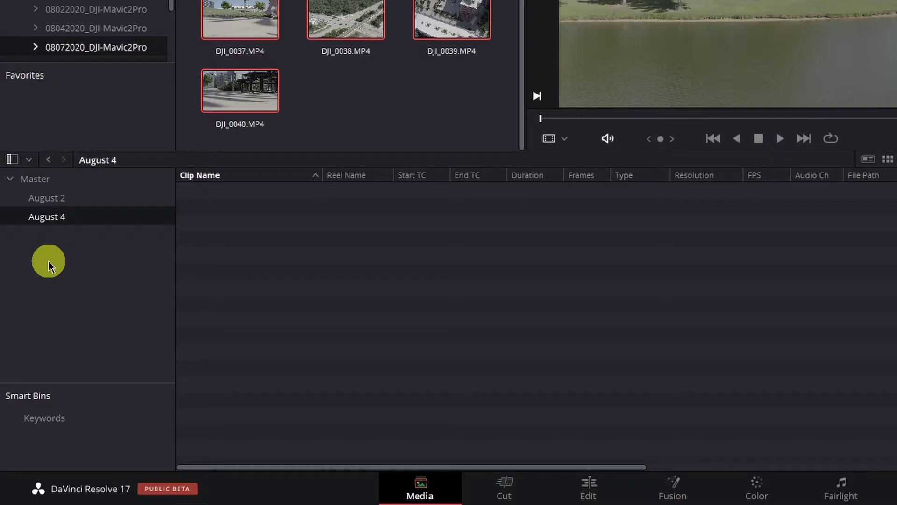
pyautogui.hotkey('ctrl', 'shift', 'n')
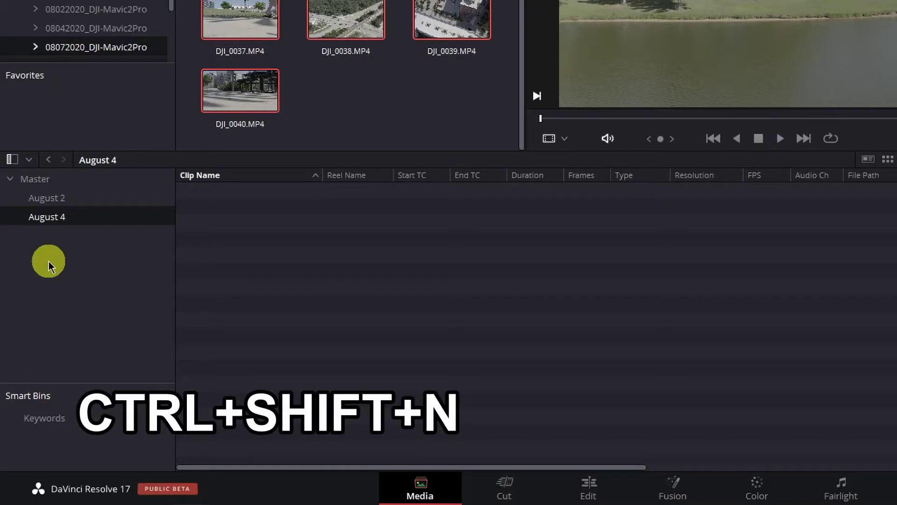
pyautogui.write('August 7')
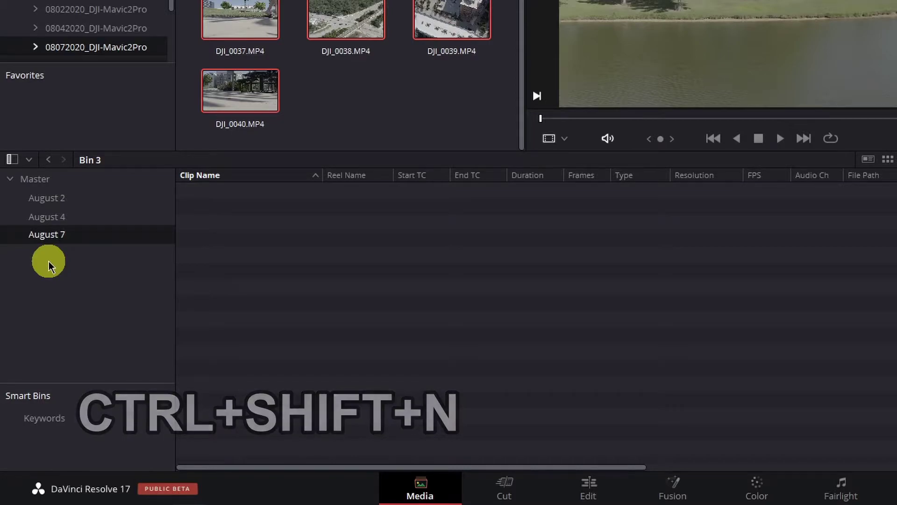
pyautogui.press('Return')
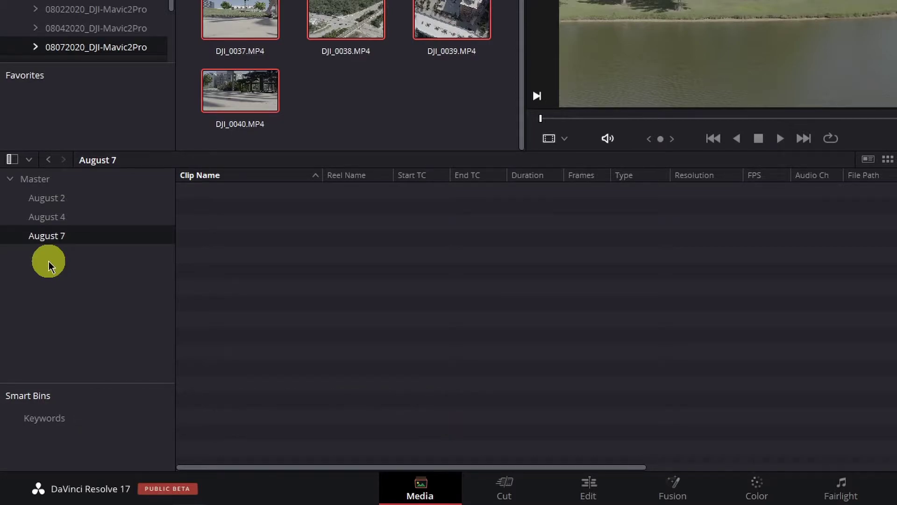
# - Move the Master bin clips modified on August 4, DJI_0015.MP4 through DJI_0027.MP4, into the August 4 bin
pyautogui.click(35, 180)
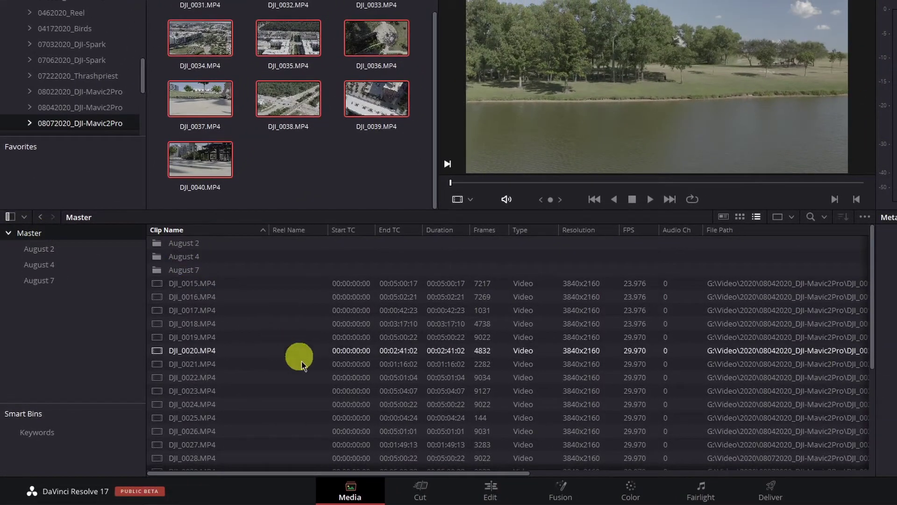
pyautogui.moveTo(425, 473); pyautogui.dragTo(697, 467)
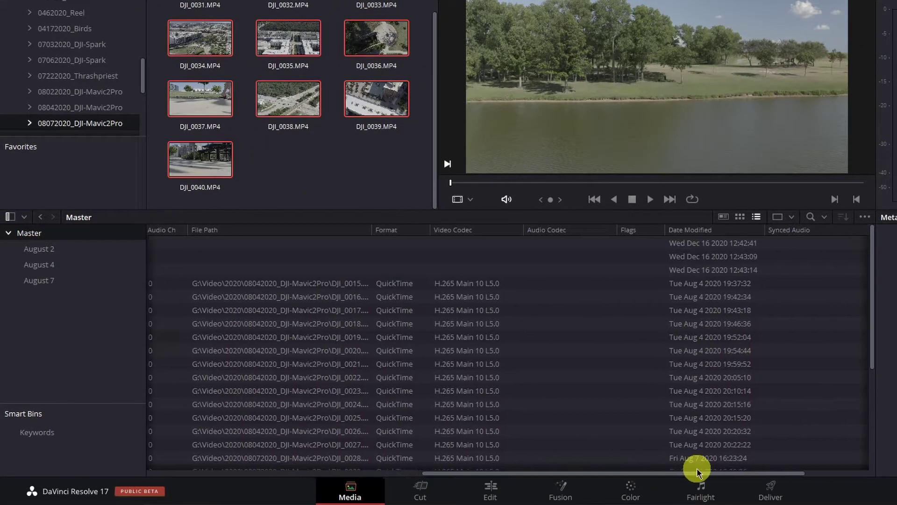
pyautogui.click(484, 283)
pyautogui.keyDown('shift'); pyautogui.click(491, 441); pyautogui.keyUp('shift')
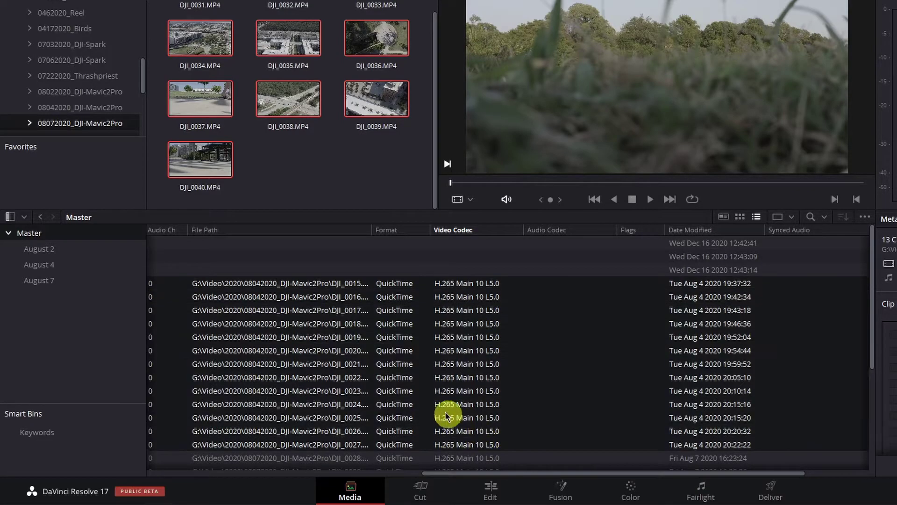
pyautogui.moveTo(389, 355); pyautogui.dragTo(39, 265)
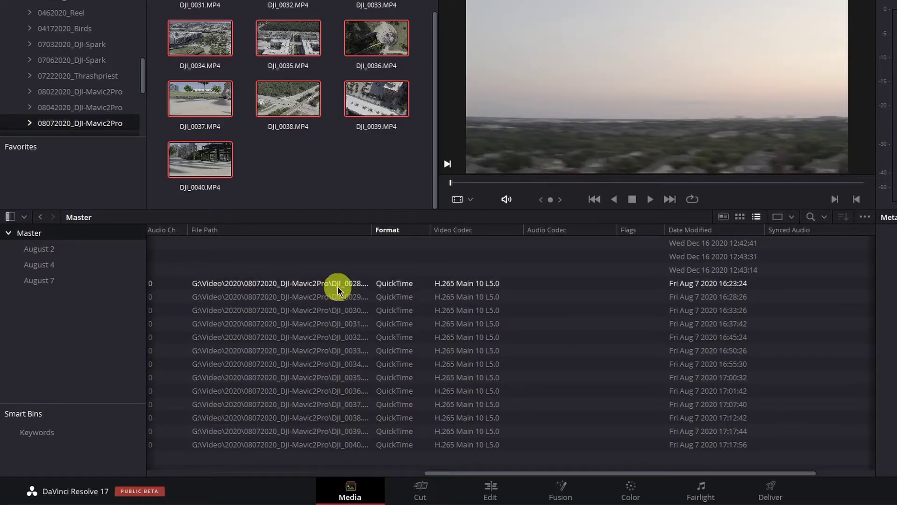
# - Move the remaining Master bin clips, DJI_0028.MP4 through DJI_0040.MP4, into the August 7 bin
pyautogui.click(338, 290)
pyautogui.keyDown('shift'); pyautogui.click(337, 444); pyautogui.keyUp('shift')
pyautogui.moveTo(283, 376); pyautogui.dragTo(44, 280)
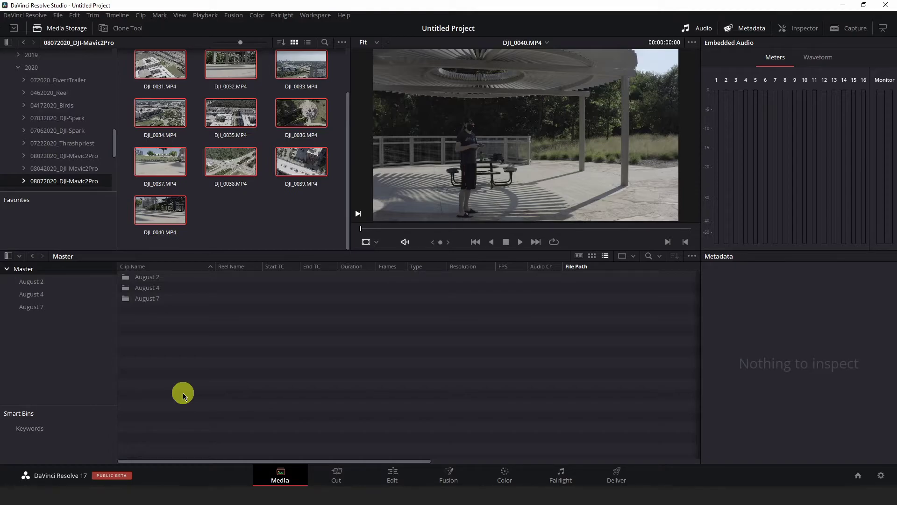
# - Select clips DJI_0015.MP4 through DJI_0019.MP4 in the August 4 bin and display their Shot & Scene metadata
pyautogui.click(38, 292)
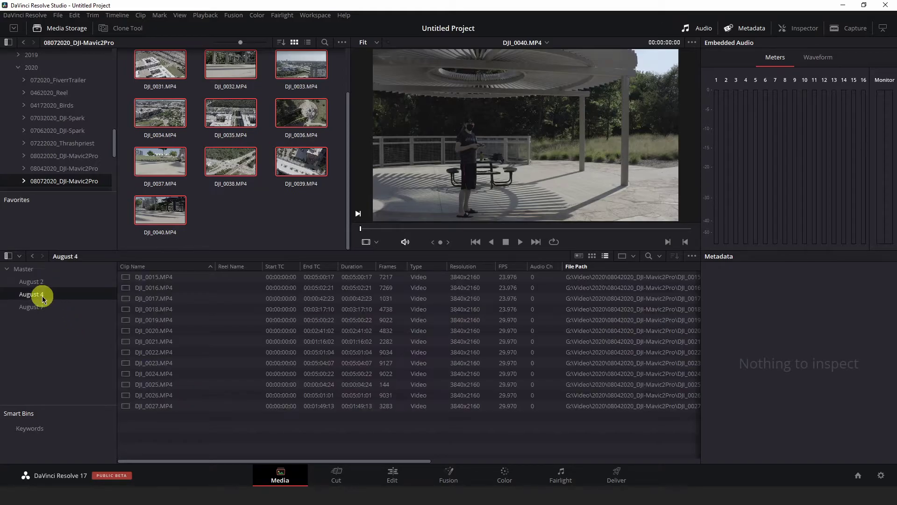
pyautogui.click(164, 278)
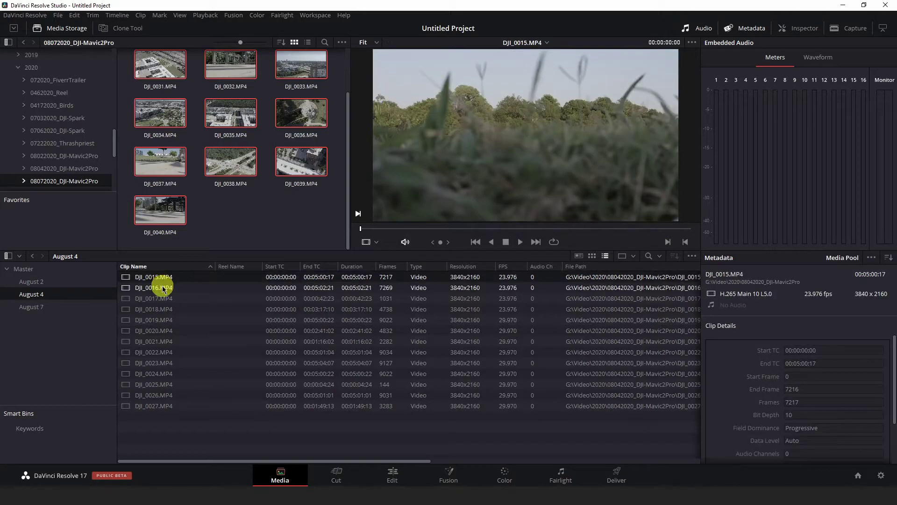
pyautogui.keyDown('shift'); pyautogui.click(164, 320); pyautogui.keyUp('shift')
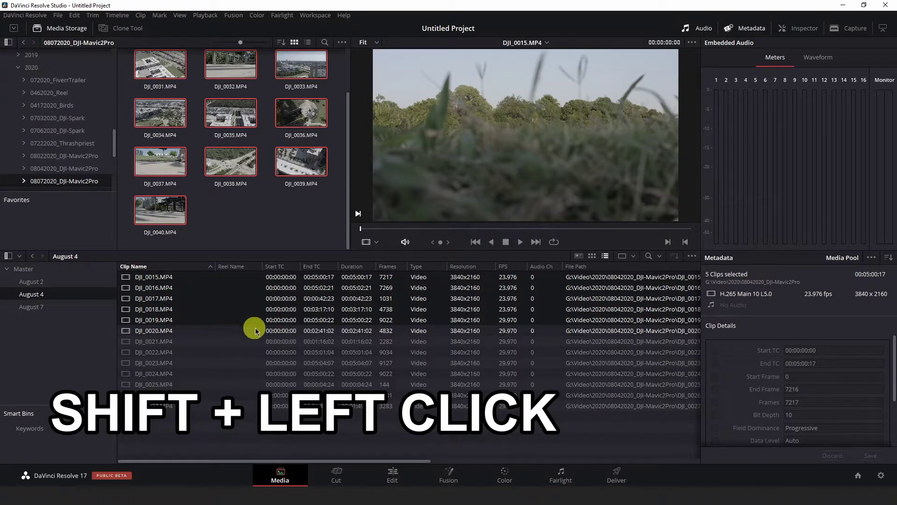
pyautogui.click(696, 30)
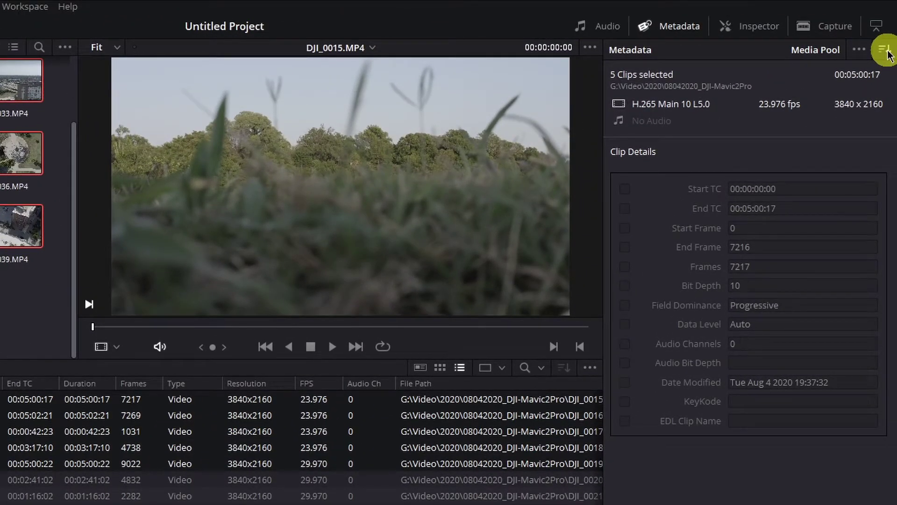
pyautogui.click(884, 50)
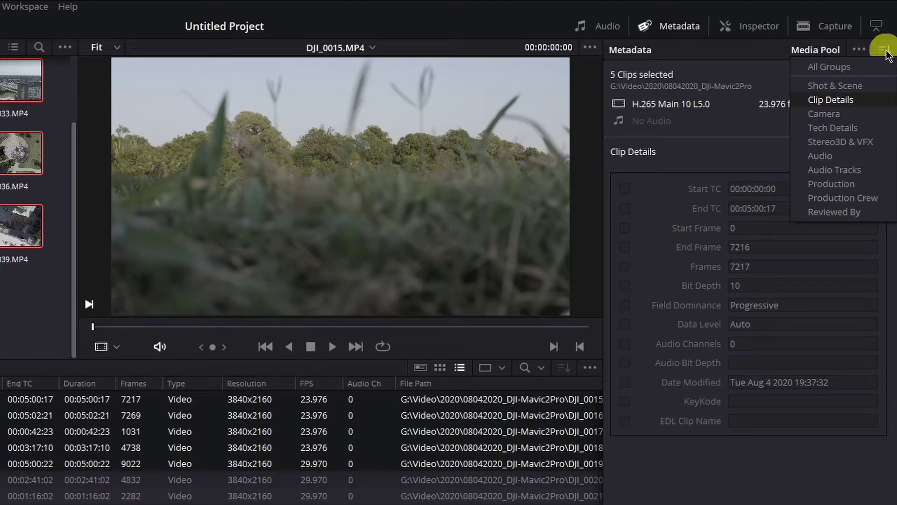
pyautogui.click(842, 86)
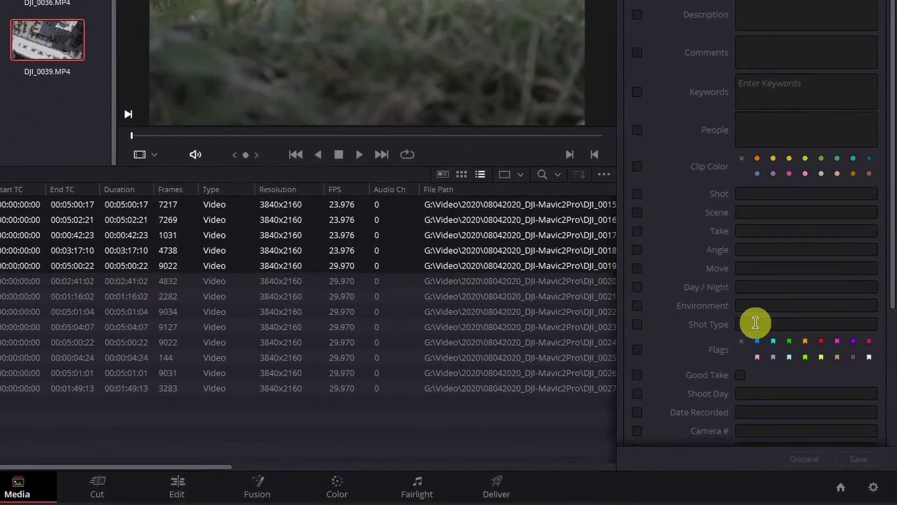
# - Set the Shot Type metadata of the selected clips DJI_0015.MP4 through DJI_0019.MP4 to wide and save it
pyautogui.click(798, 360)
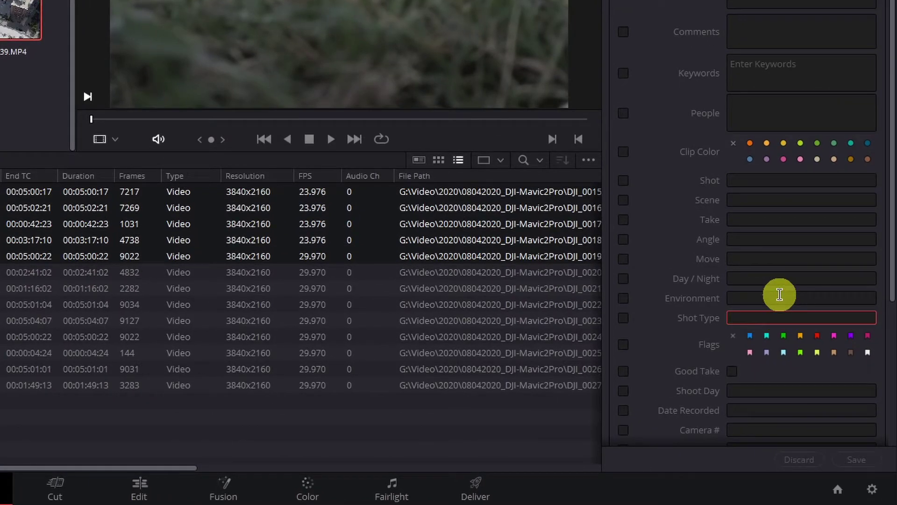
pyautogui.write('wide')
pyautogui.click(863, 462)
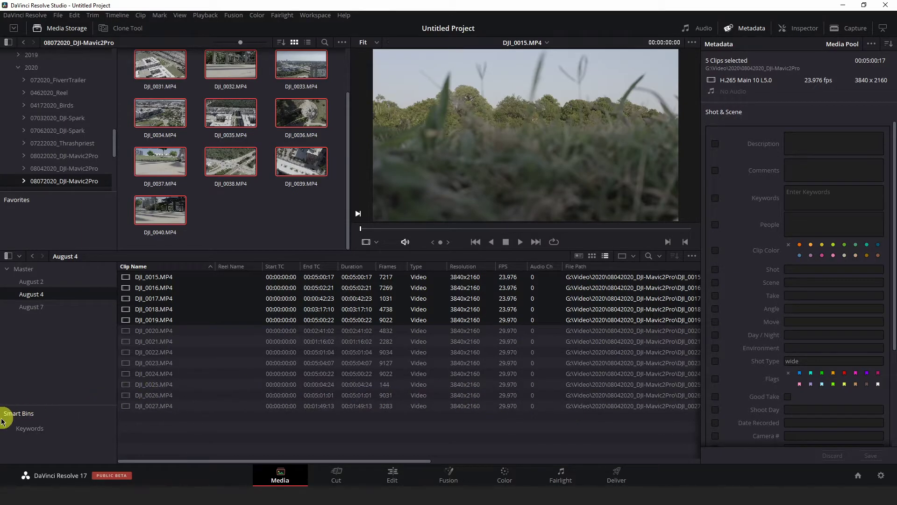
# - Create a smart bin named Wide Shots that collects clips whose Shot & Scene metadata has a Shot Type containing wide
pyautogui.rightClick(64, 447)
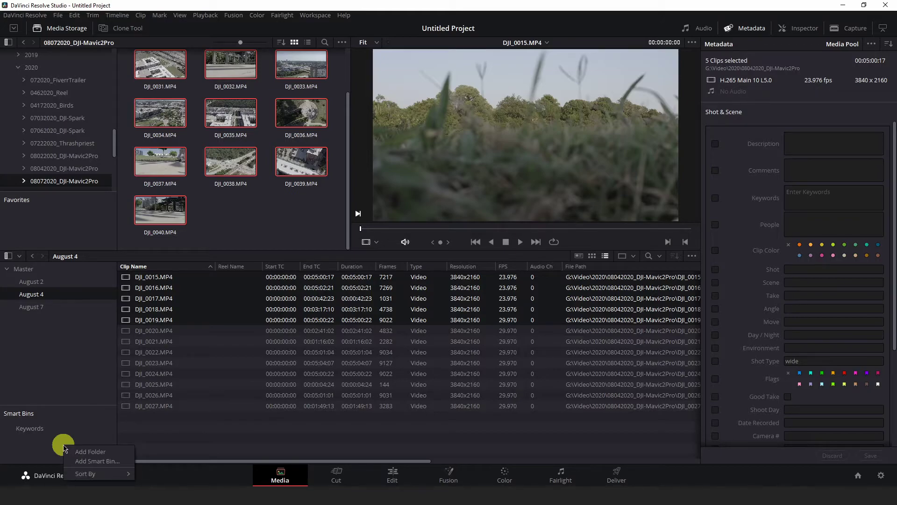
pyautogui.click(87, 462)
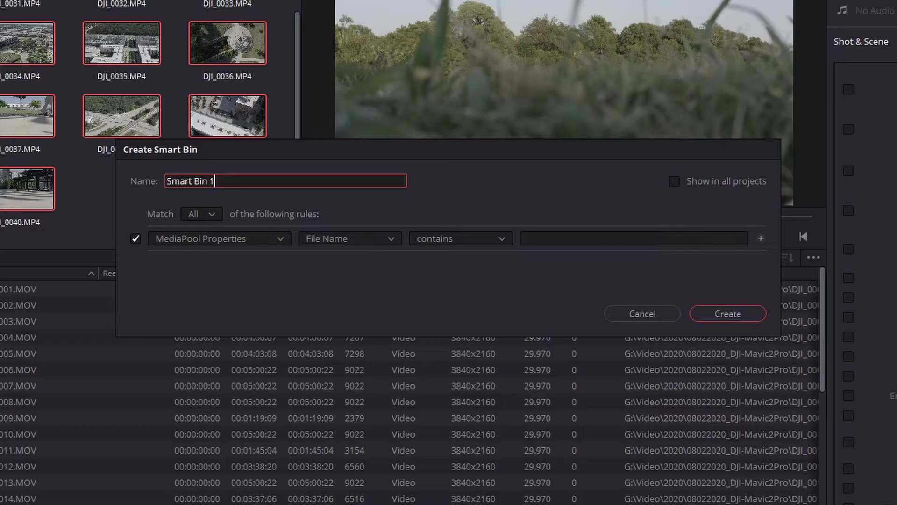
pyautogui.hotkey('ctrl', 'a')
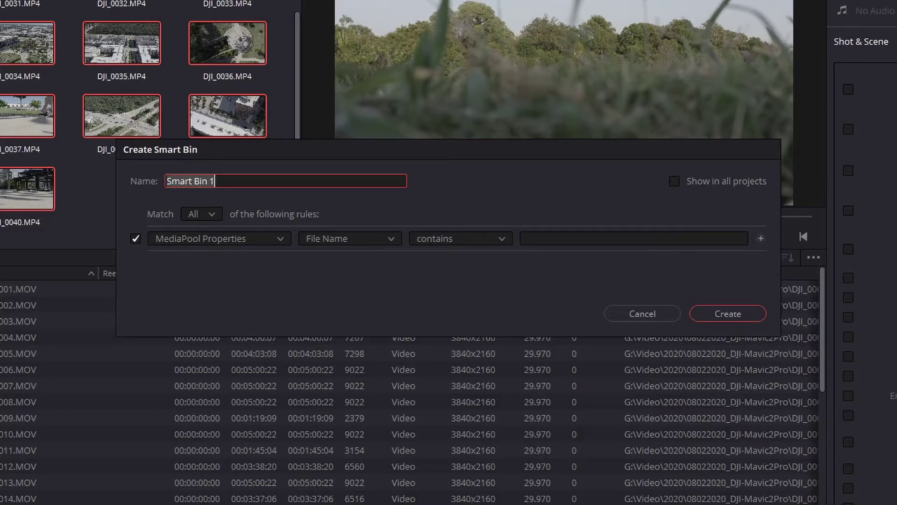
pyautogui.write('Wide Shots')
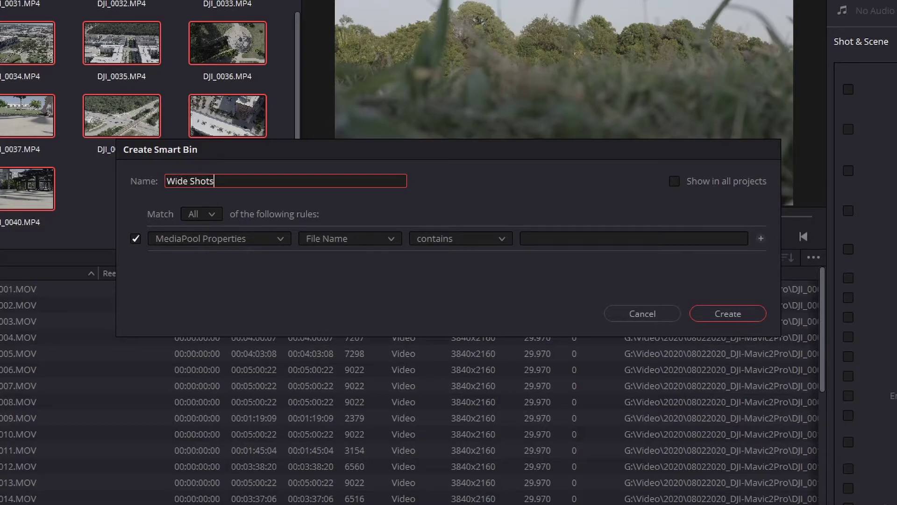
pyautogui.click(249, 240)
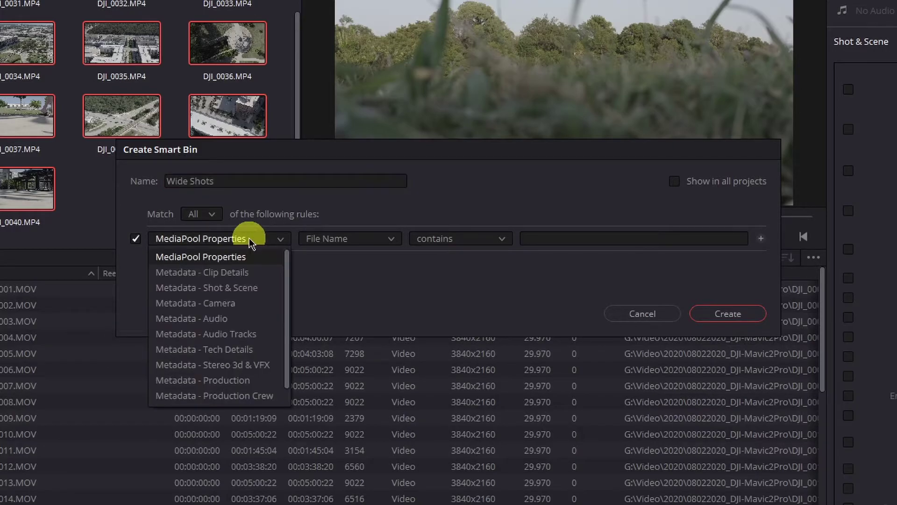
pyautogui.click(222, 288)
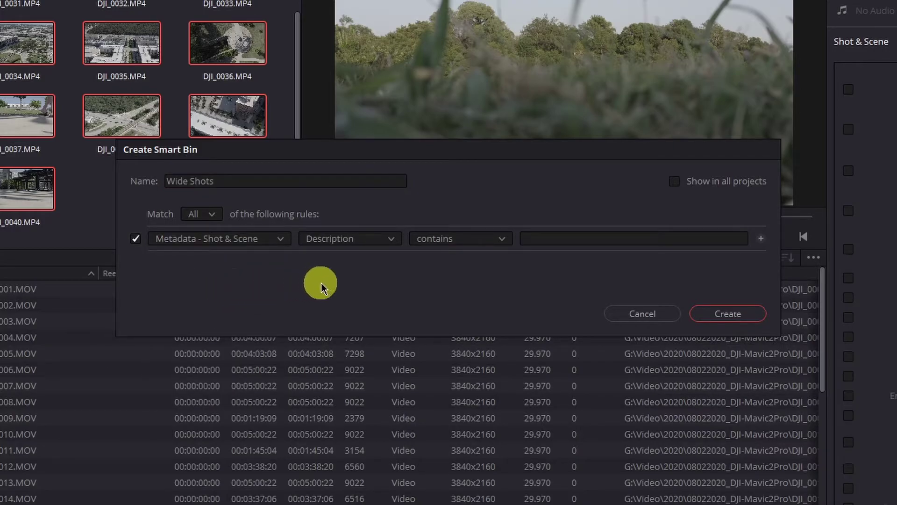
pyautogui.click(357, 242)
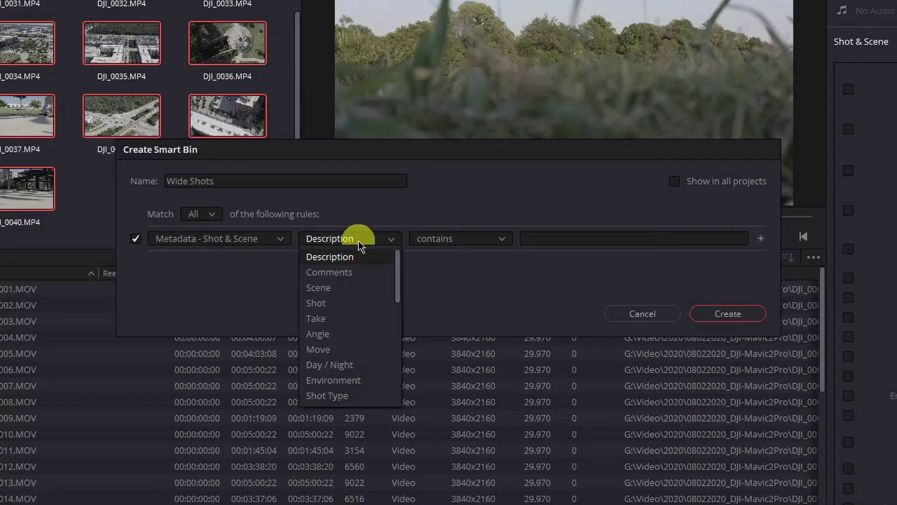
pyautogui.click(339, 398)
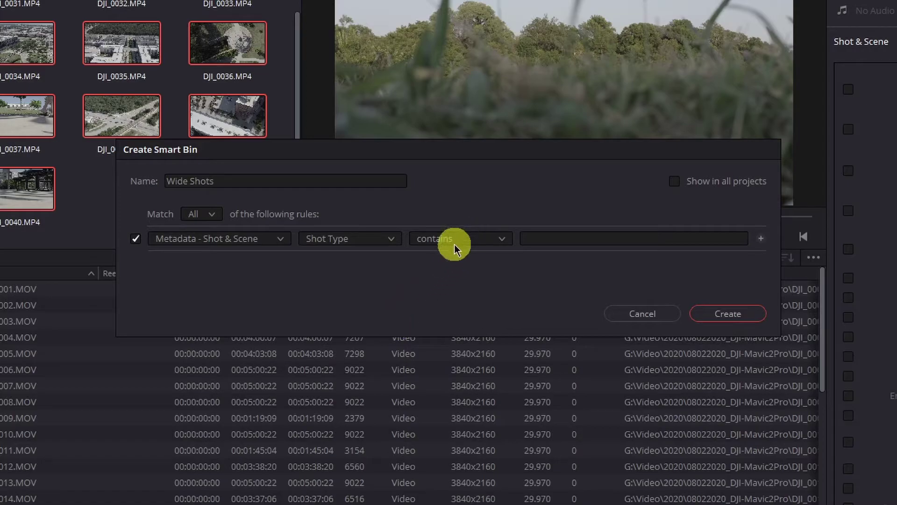
pyautogui.click(562, 236)
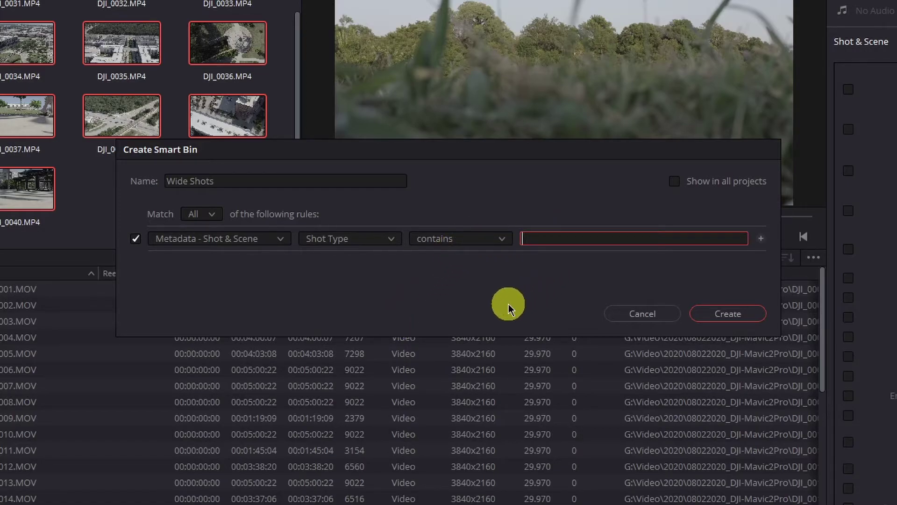
pyautogui.write('wide')
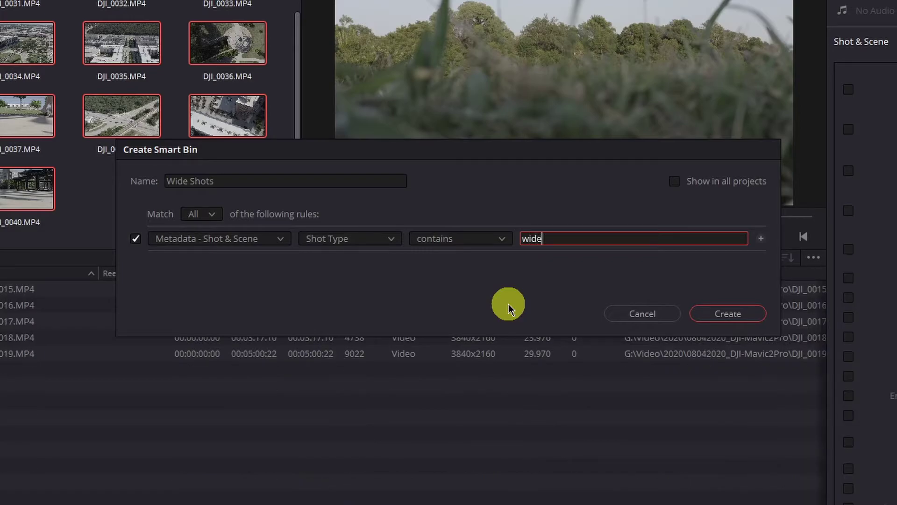
pyautogui.click(734, 318)
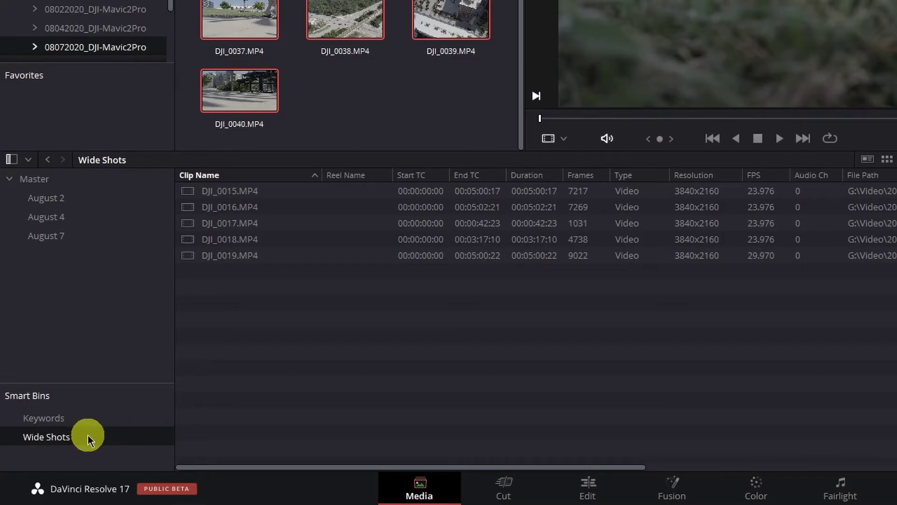
# - Inspect individual clips in the Wide Shots smart bin, ending on DJI_0019.MP4
pyautogui.click(266, 223)
pyautogui.click(265, 190)
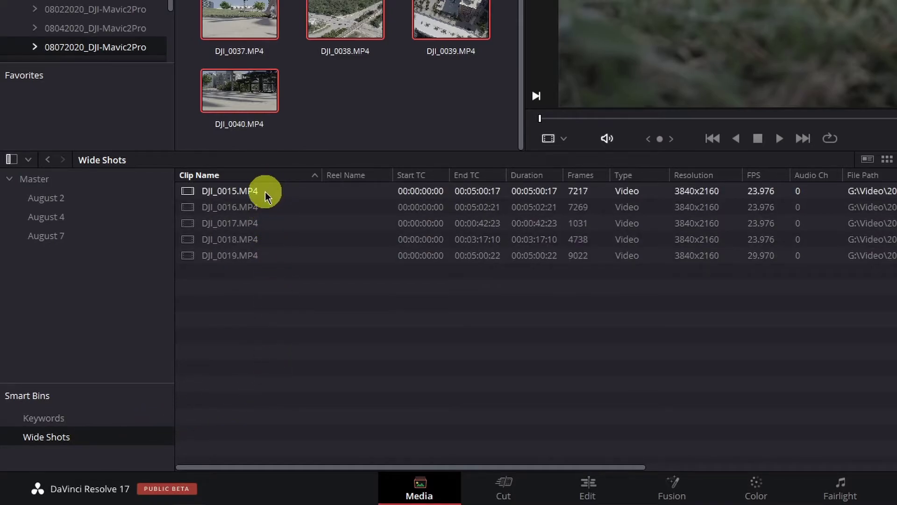
pyautogui.click(256, 237)
pyautogui.click(256, 255)
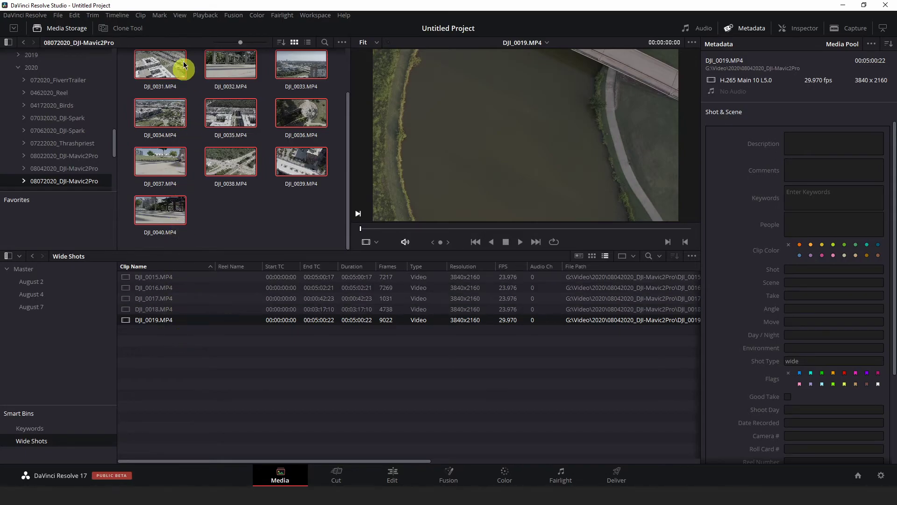
# - Show the Power Bins section alongside the project's bins and smart bins
pyautogui.click(182, 16)
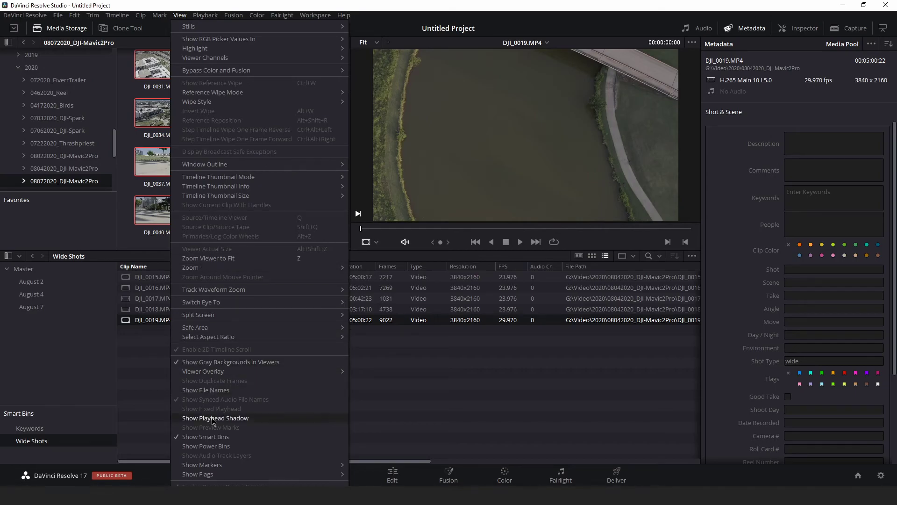
pyautogui.click(212, 446)
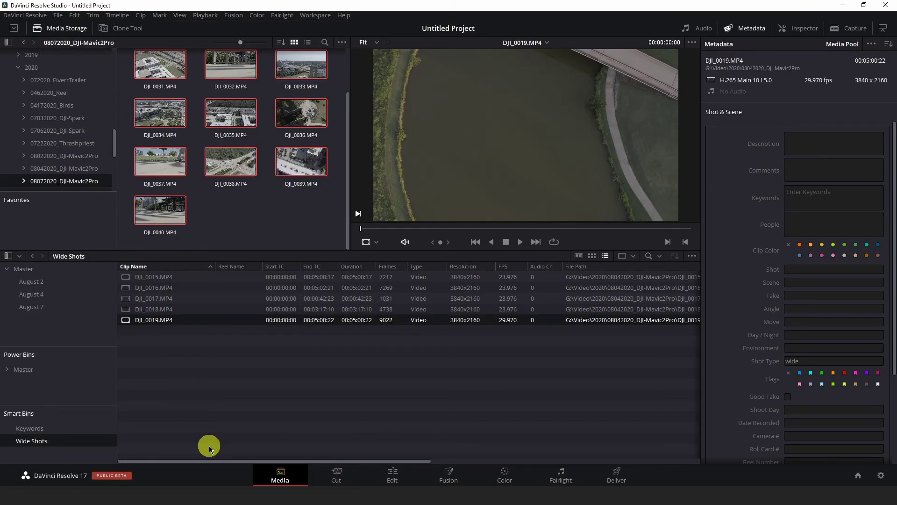